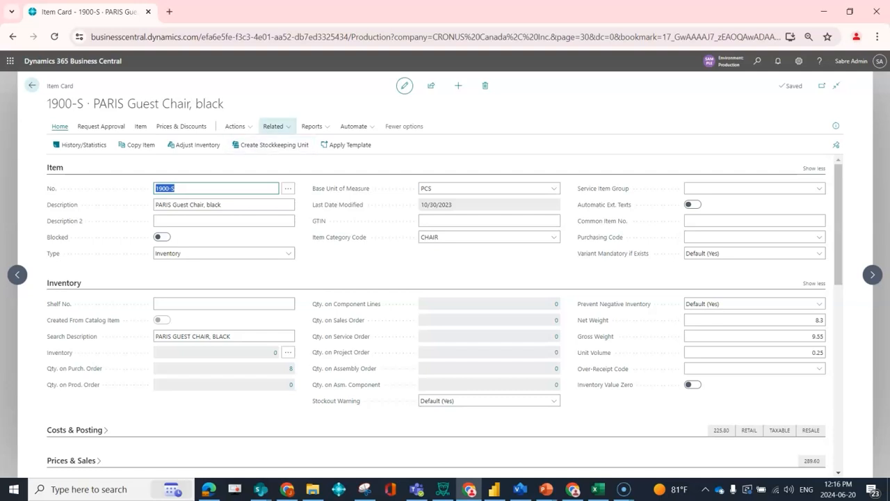
# Create a new extended text for item 1900-S PARIS Guest Chair and expand its page to full width.
pyautogui.click(273, 126)
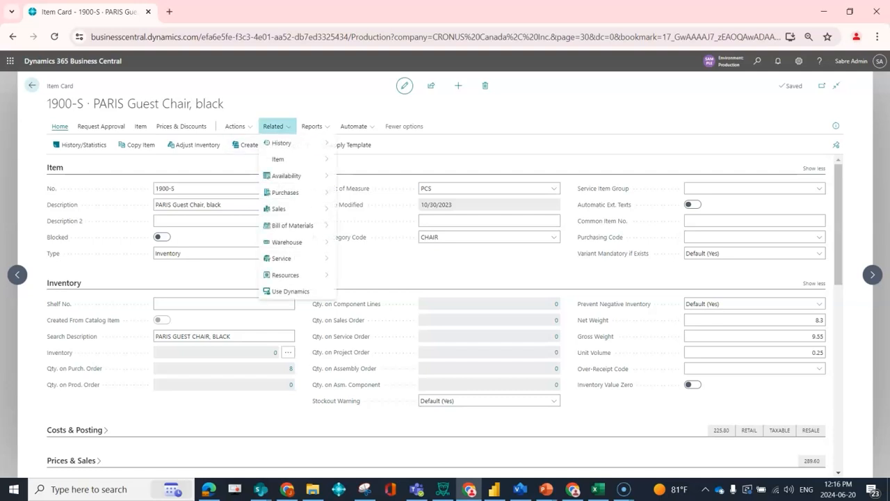
pyautogui.moveTo(278, 159)
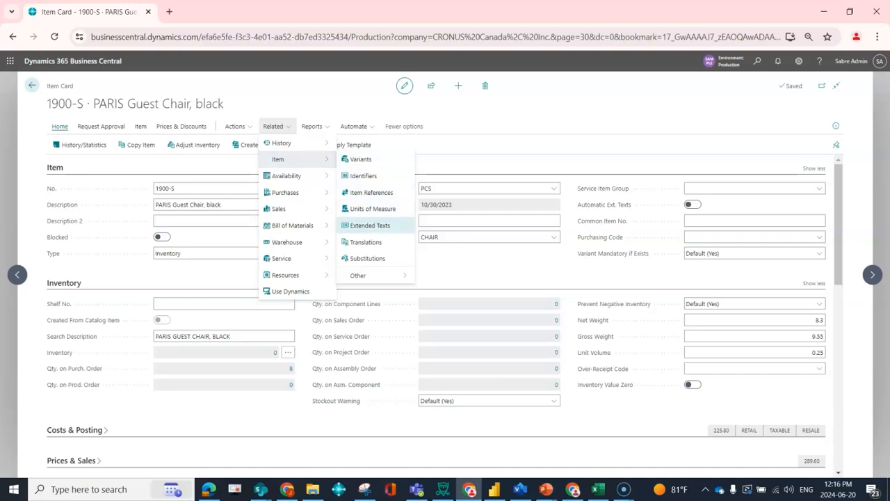
pyautogui.click(370, 225)
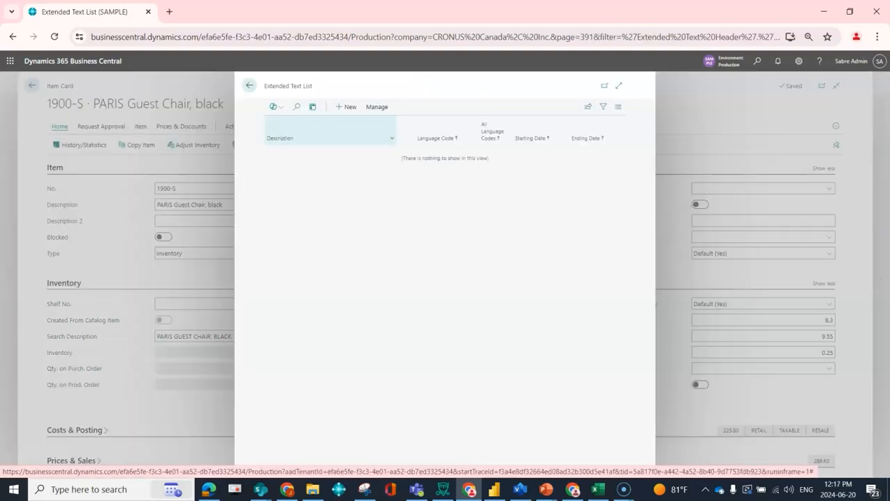
pyautogui.click(345, 107)
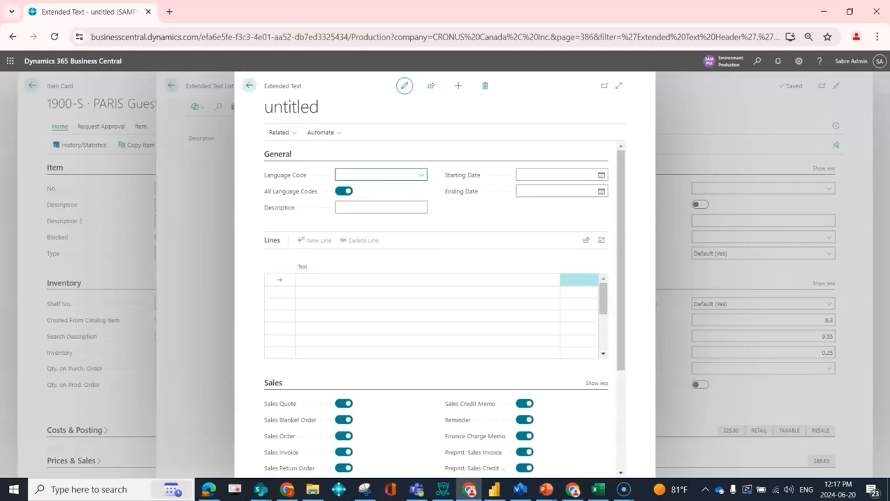
pyautogui.click(619, 86)
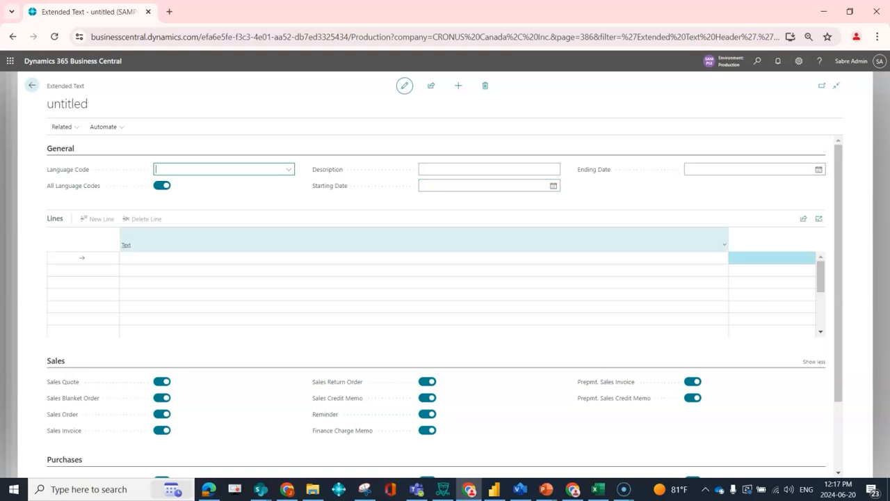
# Enter "Please confirm shipping date and time 24 hours prior" as the first text line of the extended text.
pyautogui.click(423, 258)
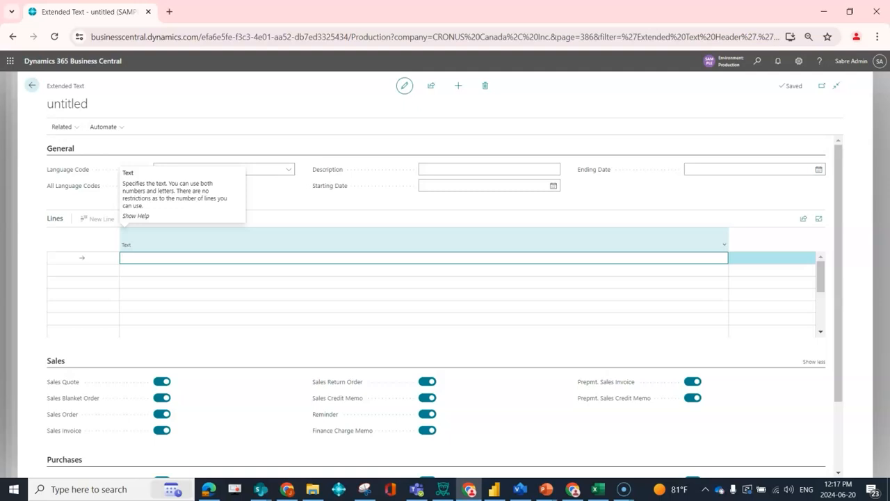
pyautogui.write('Please confirm shipping date and time')
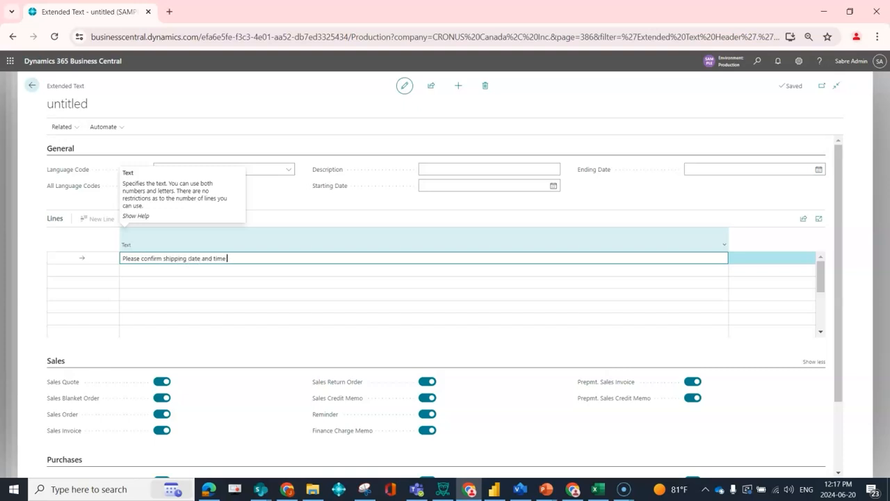
pyautogui.write(' 24 hurs prior')
pyautogui.press('BackSpace')
pyautogui.press('BackSpace')
pyautogui.press('BackSpace')
pyautogui.press('BackSpace')
pyautogui.press('BackSpace')
pyautogui.press('BackSpace')
pyautogui.press('BackSpace')
pyautogui.press('BackSpace')
pyautogui.press('BackSpace')
pyautogui.write('ours prior')
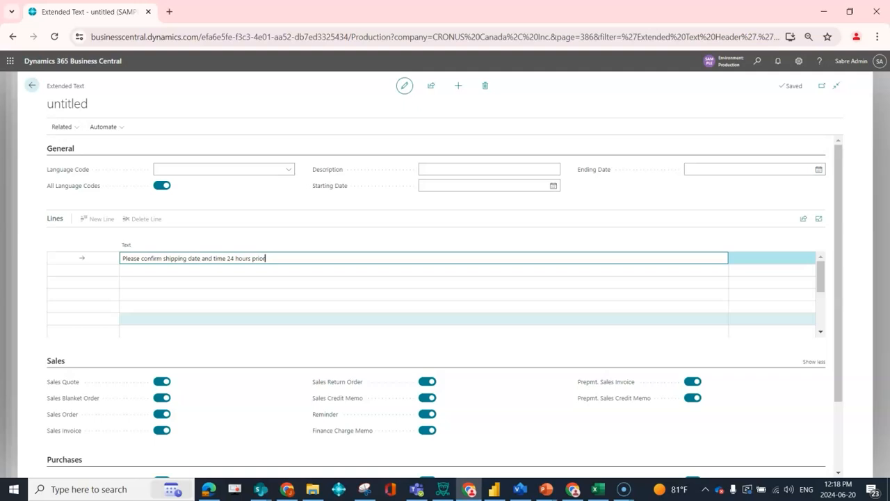
# Disable the extended text for all sales documents except Sales Quote and Sales Order.
pyautogui.scroll(-5, 432, 292)
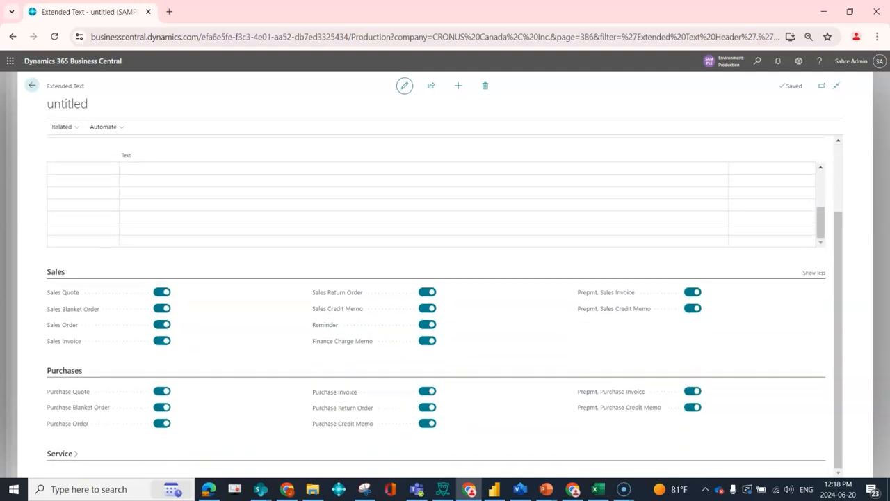
pyautogui.click(60, 454)
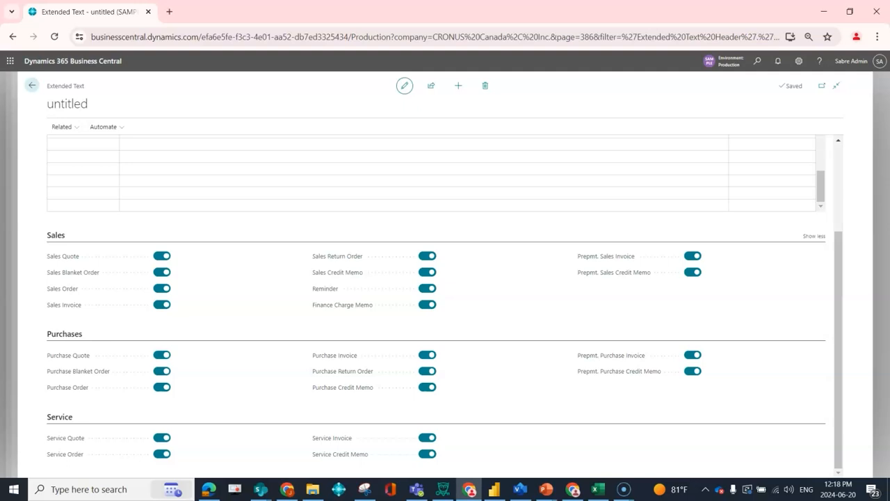
pyautogui.click(162, 271)
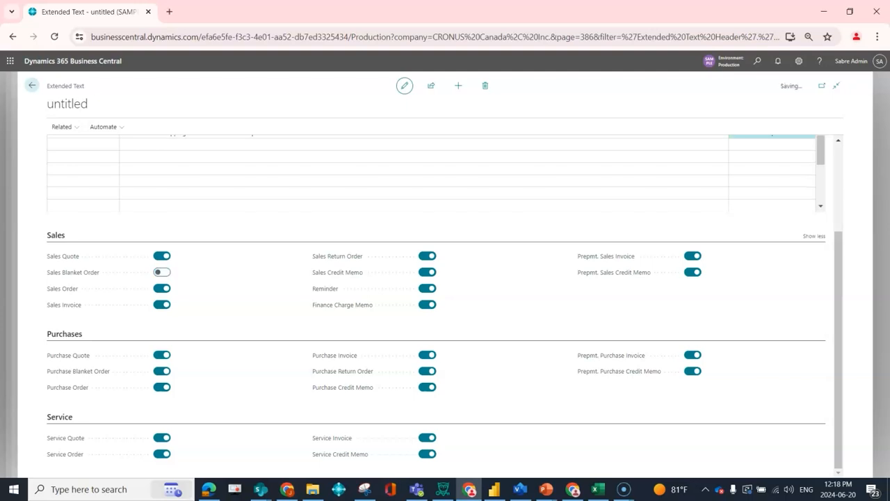
pyautogui.click(162, 305)
pyautogui.click(427, 256)
pyautogui.click(427, 272)
pyautogui.click(427, 288)
pyautogui.click(427, 305)
pyautogui.click(692, 256)
pyautogui.click(692, 272)
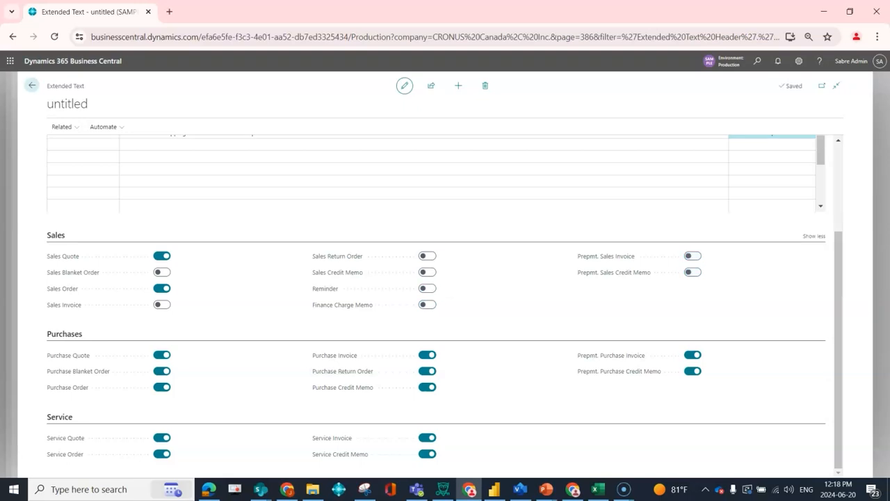
# Disable the extended text for all purchase documents except Purchase Quote and Purchase Order.
pyautogui.click(162, 370)
pyautogui.click(427, 354)
pyautogui.click(427, 370)
pyautogui.click(427, 387)
pyautogui.click(692, 355)
pyautogui.click(693, 370)
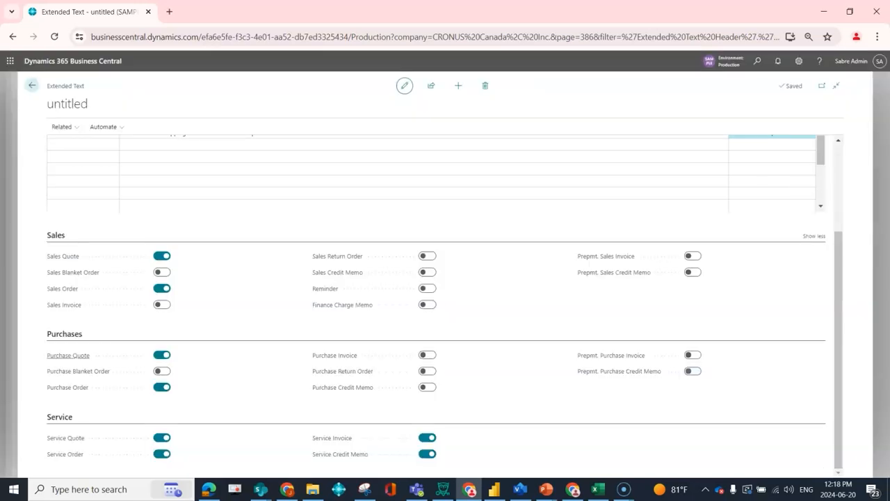
# Disable the extended text for service quotes, service orders, service invoices and service credit memos.
pyautogui.click(162, 438)
pyautogui.click(161, 454)
pyautogui.click(427, 437)
pyautogui.click(427, 453)
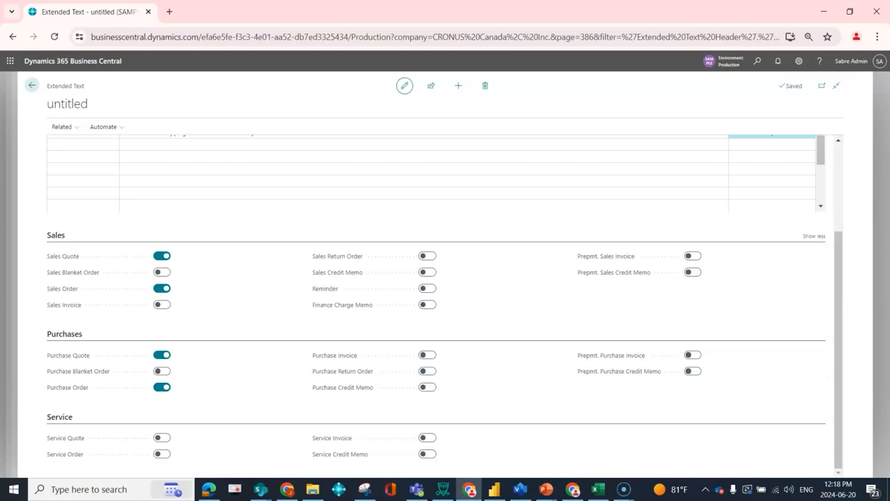
# Return to the item card of 1900-S, turn on Automatic Ext. Texts and go back to the item list.
pyautogui.scroll(3, 426, 271)
pyautogui.click(32, 85)
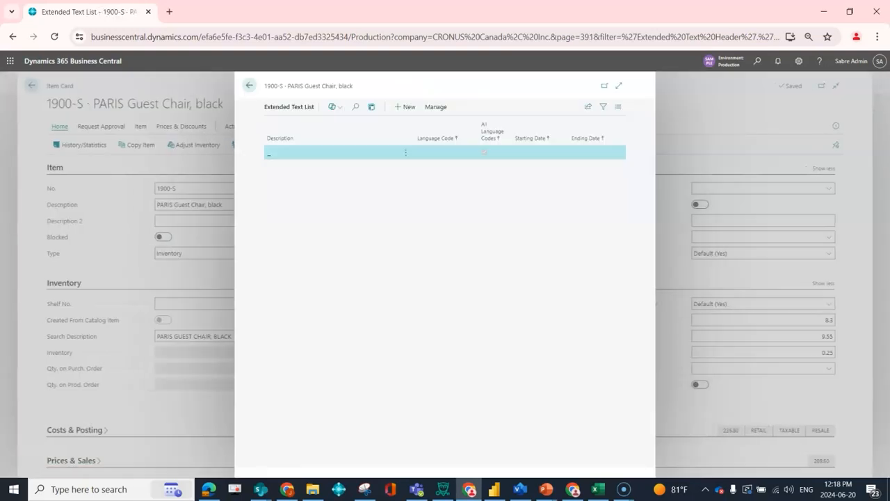
pyautogui.click(249, 85)
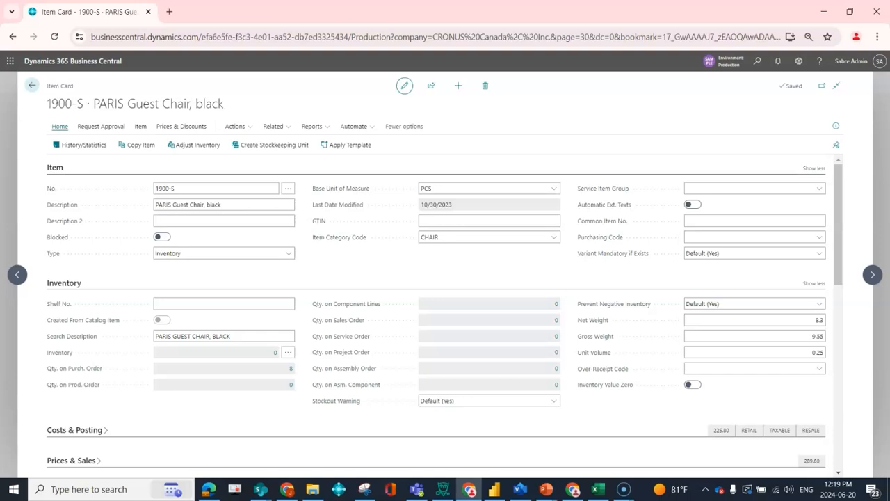
pyautogui.click(692, 205)
pyautogui.click(32, 85)
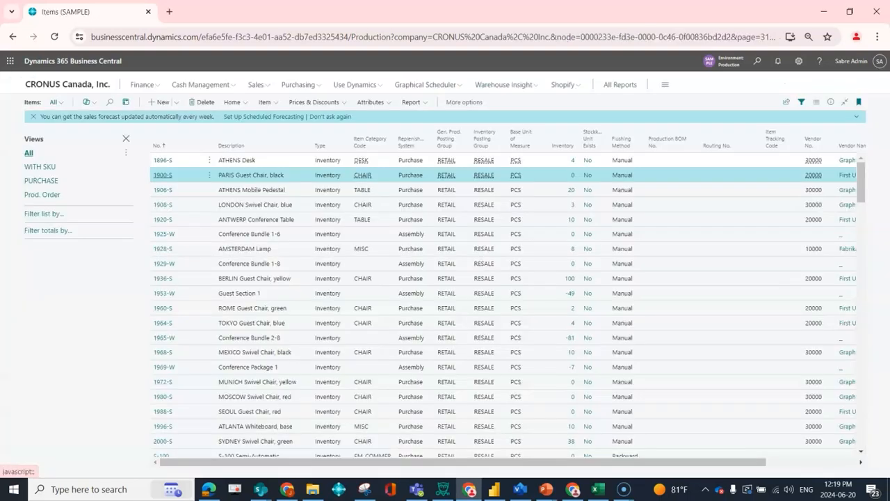
# Find the Purchase Orders page and open order 106017 for First Up Consultants at its lines.
pyautogui.click(757, 61)
pyautogui.write('purchase ord')
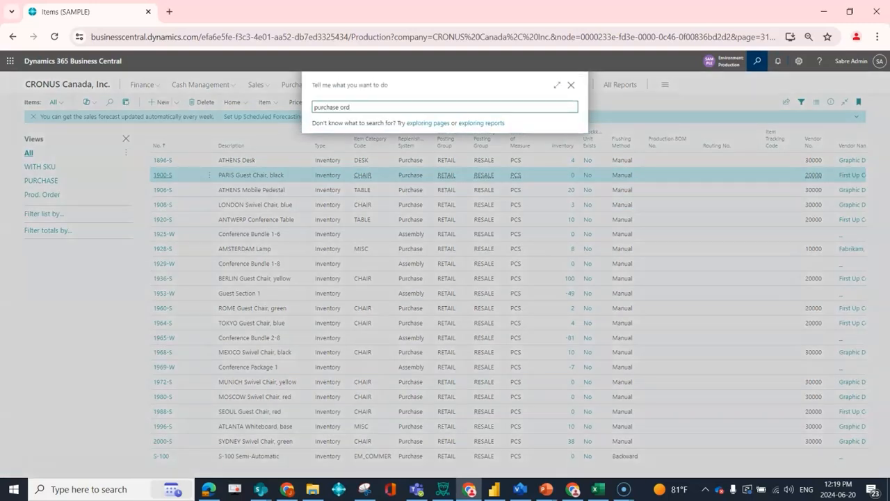
pyautogui.click(346, 238)
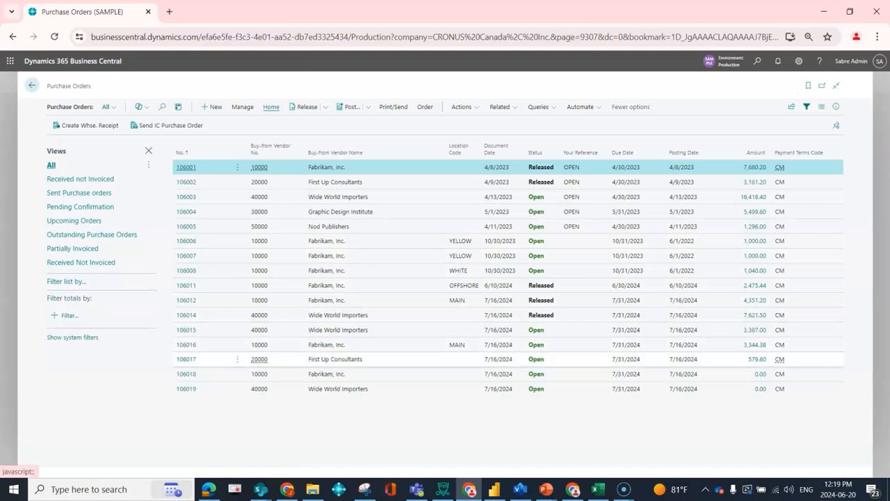
pyautogui.click(186, 359)
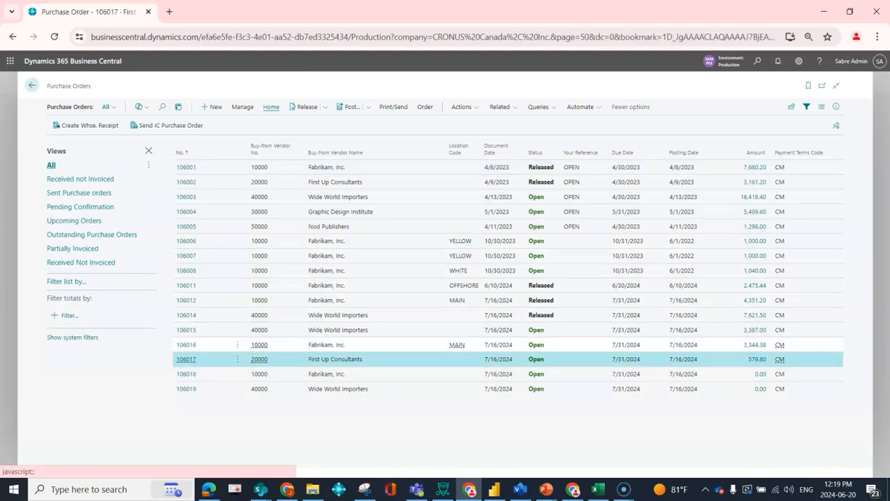
pyautogui.scroll(-4, 121, 334)
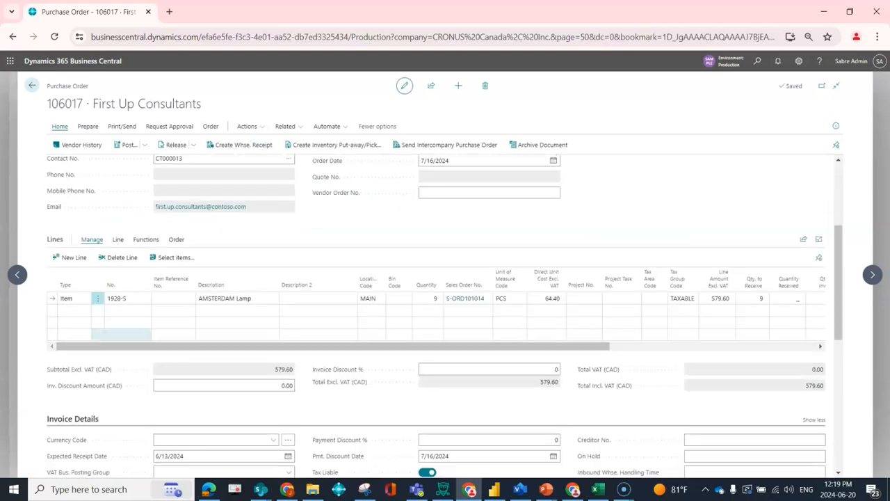
# Add an Item line for 1900-S below the AMSTERDAM Lamp line and widen the Description column.
pyautogui.press('Down')
pyautogui.write('Item')
pyautogui.press('Tab')
pyautogui.write('1900')
pyautogui.press('Tab')
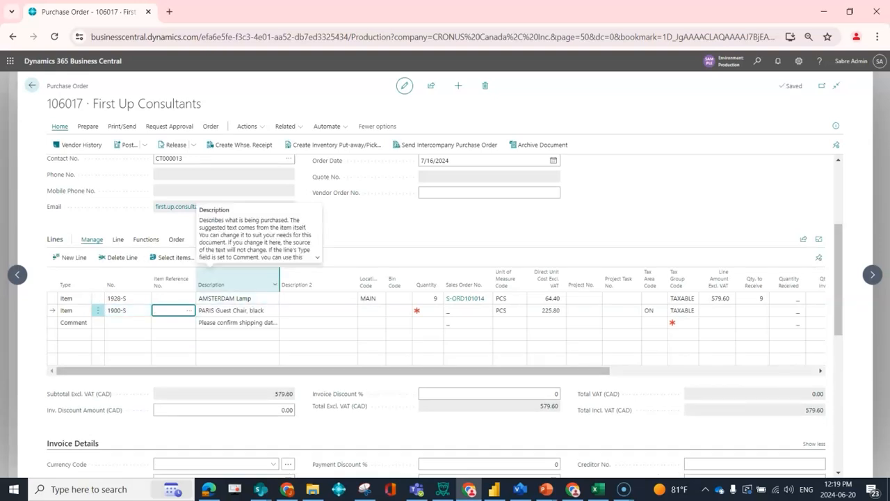
pyautogui.moveTo(280, 283); pyautogui.dragTo(328, 284)
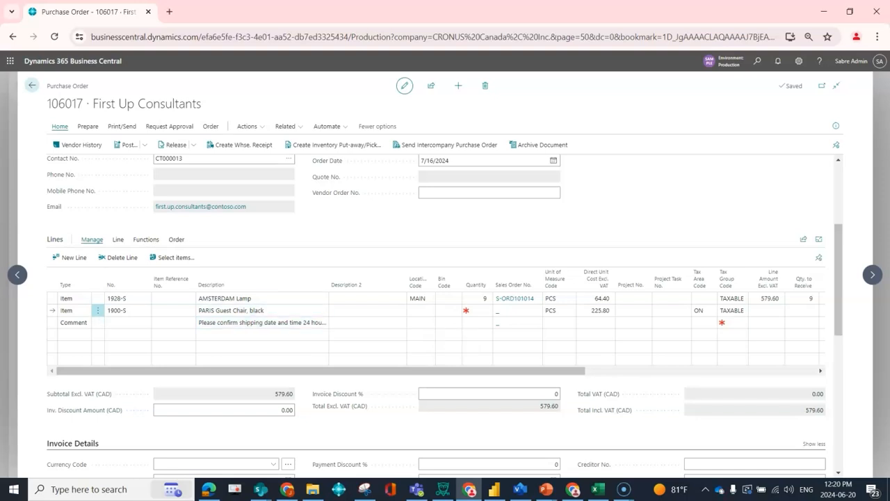
# Reopen the item card of 1900-S from the item list, turn off Automatic Ext. Texts and close the card.
pyautogui.click(32, 85)
pyautogui.click(32, 85)
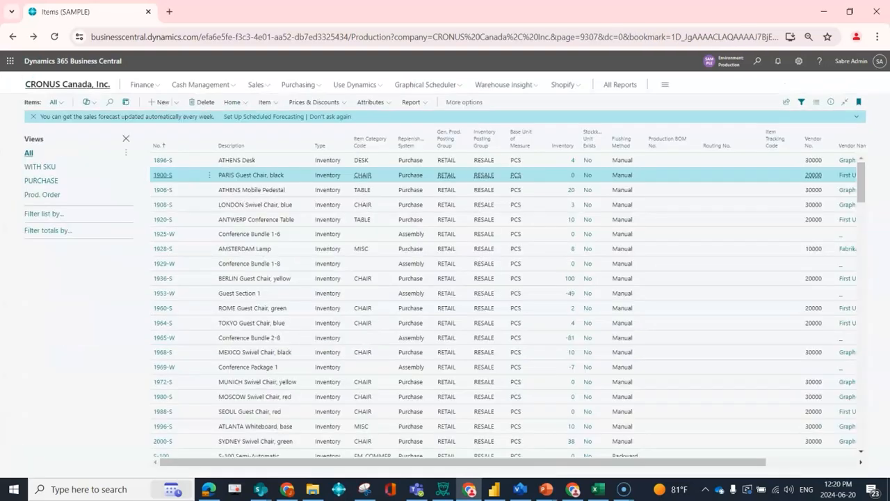
pyautogui.click(162, 175)
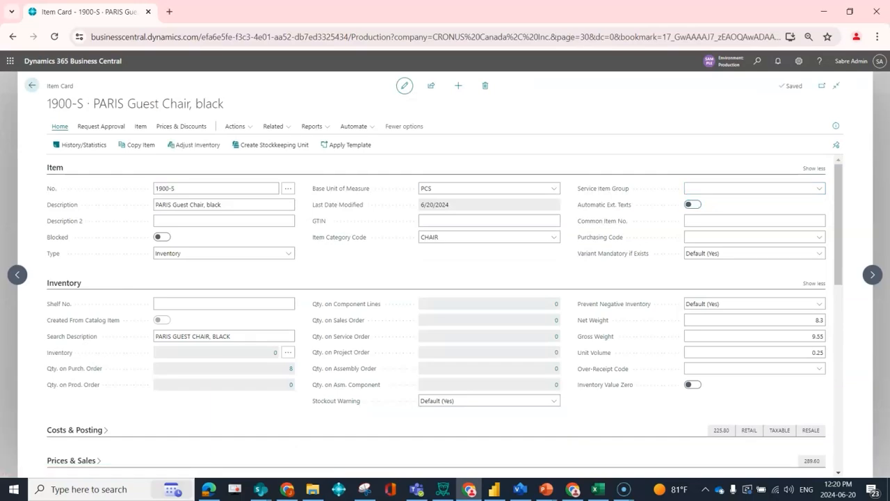
pyautogui.click(31, 85)
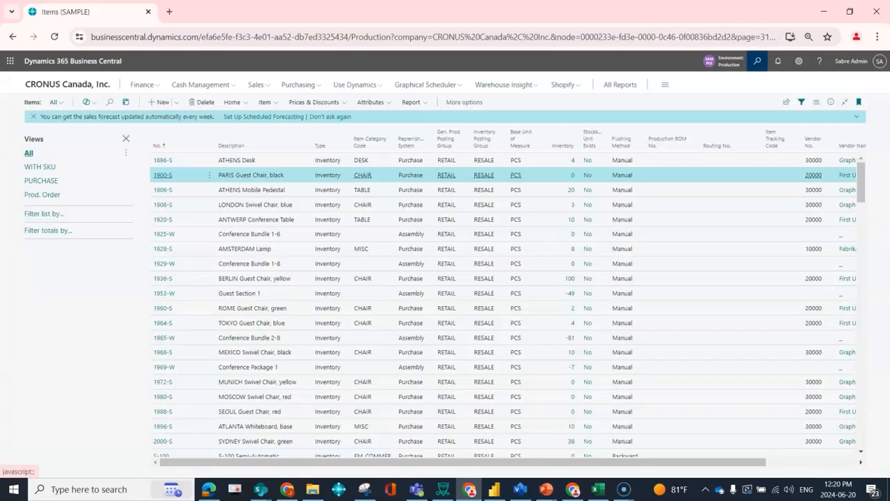
# Find the Purchase Orders page and open order 106015 for Wide World Importers.
pyautogui.click(757, 61)
pyautogui.write('purchase or')
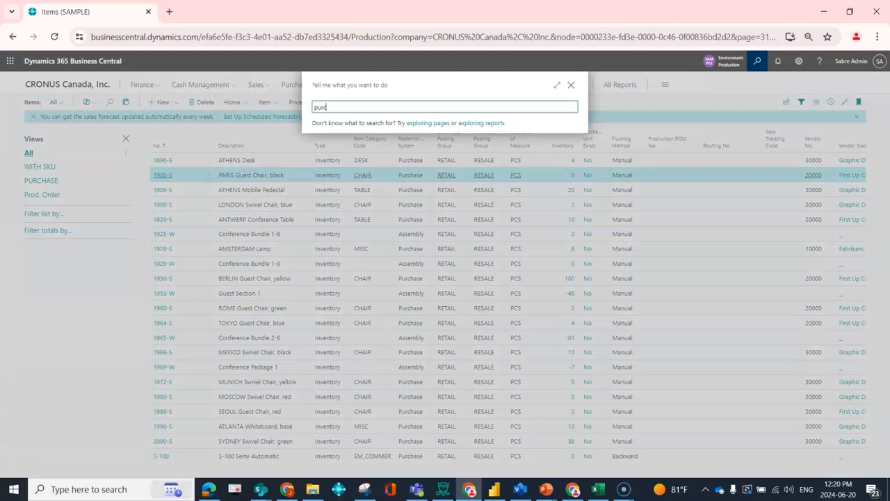
pyautogui.press('Down')
pyautogui.press('Down')
pyautogui.press('Down')
pyautogui.press('Return')
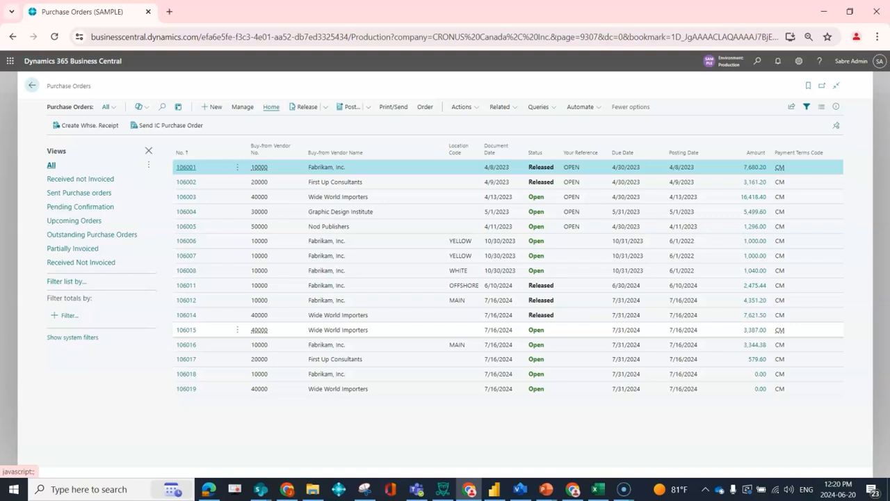
pyautogui.click(186, 329)
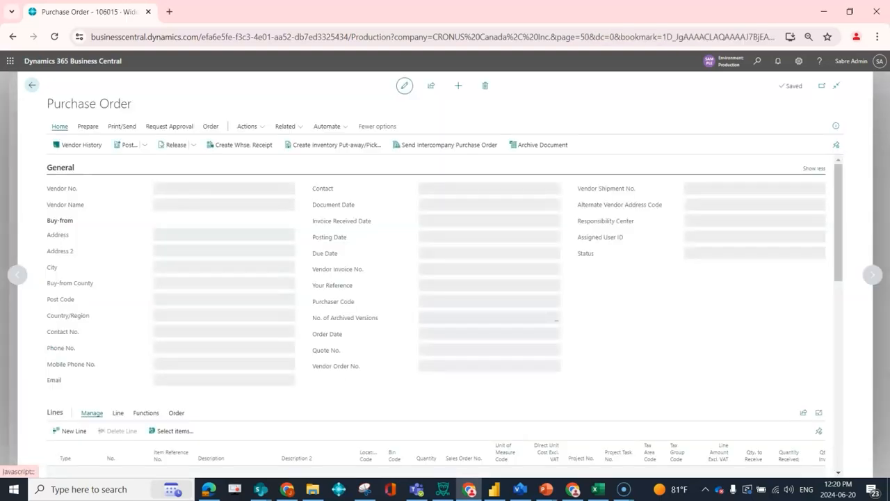
# Add an Item line for 1900-S below the ROME Guest Chair line and insert its extended text manually.
pyautogui.scroll(-4, 185, 329)
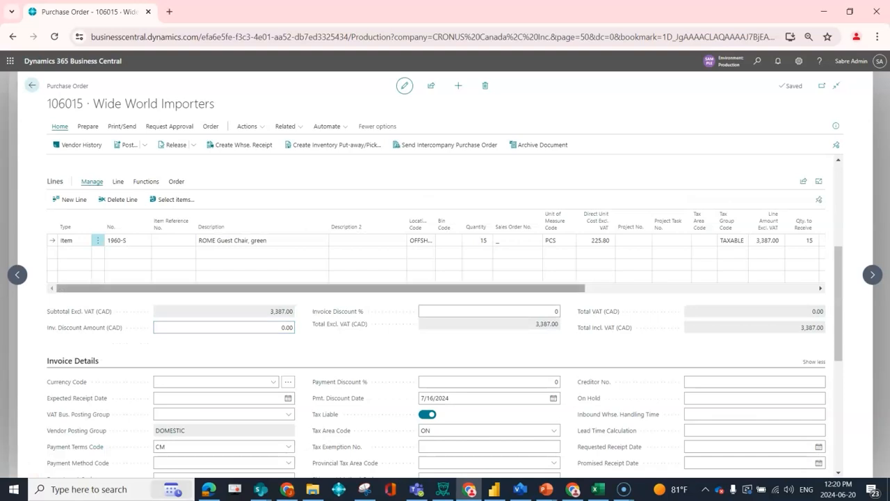
pyautogui.click(75, 252)
pyautogui.click(128, 253)
pyautogui.click(145, 252)
pyautogui.write('1900')
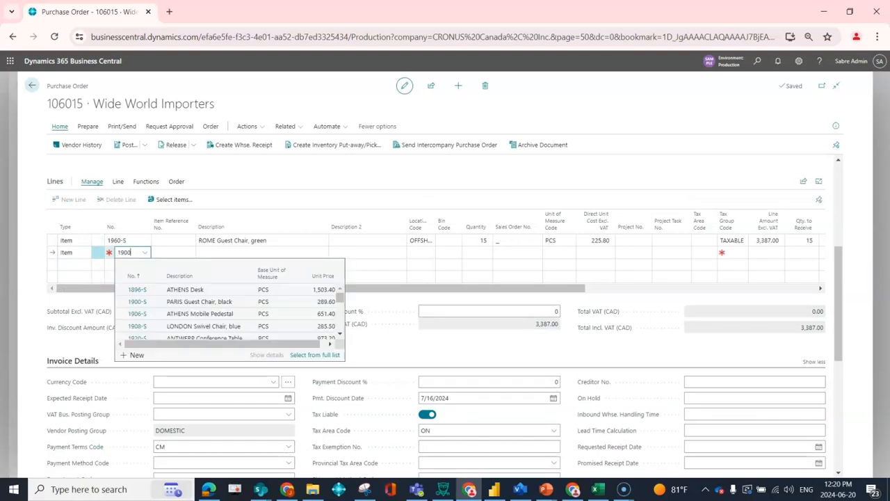
pyautogui.press('Tab')
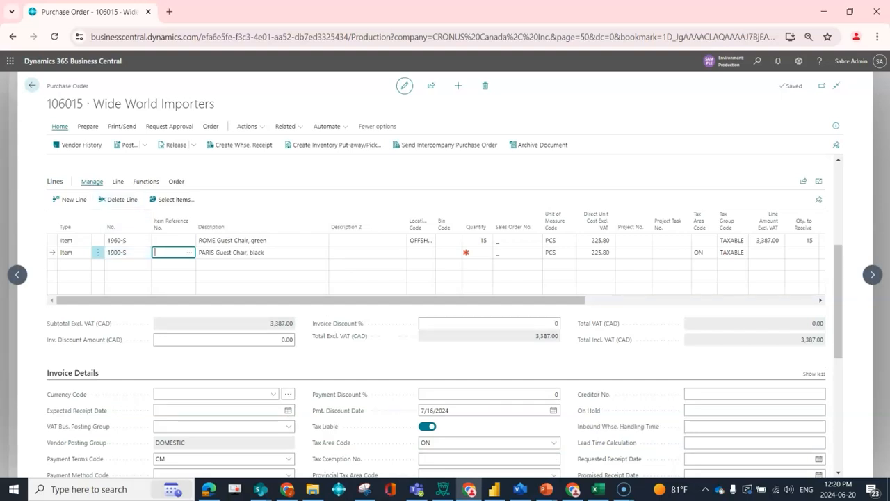
pyautogui.click(146, 181)
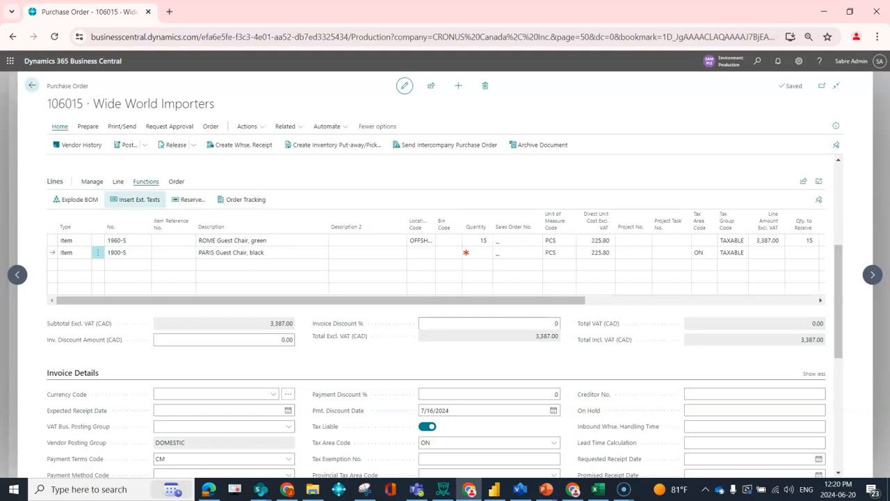
pyautogui.click(135, 199)
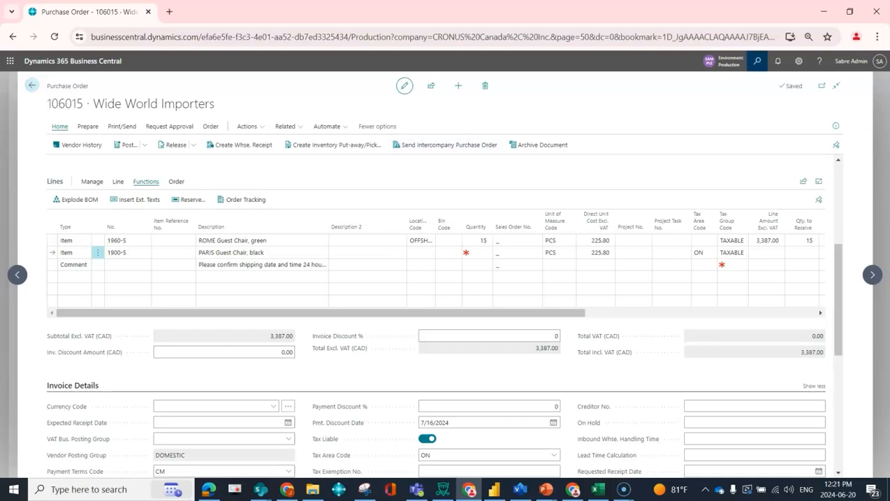
# Find the Blanket Purchase Orders page and create a new blanket purchase order for the vendor Wide World Importers.
pyautogui.click(757, 61)
pyautogui.write('b')
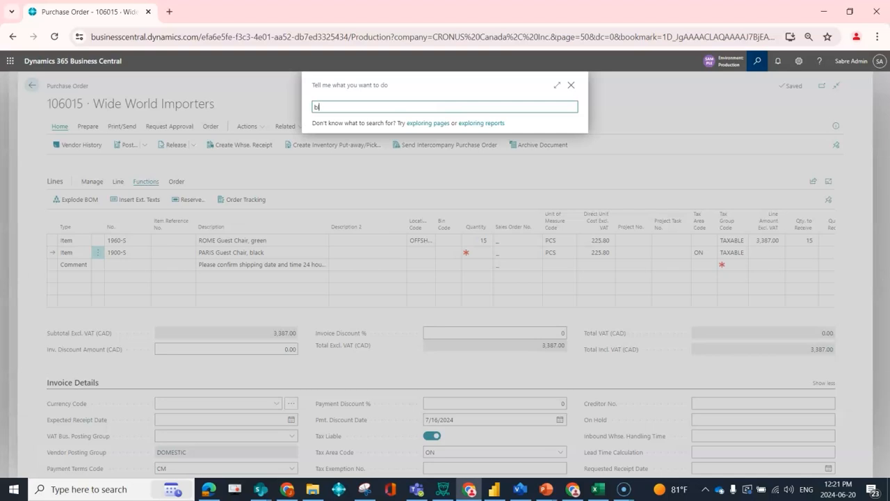
pyautogui.write('lanket pur')
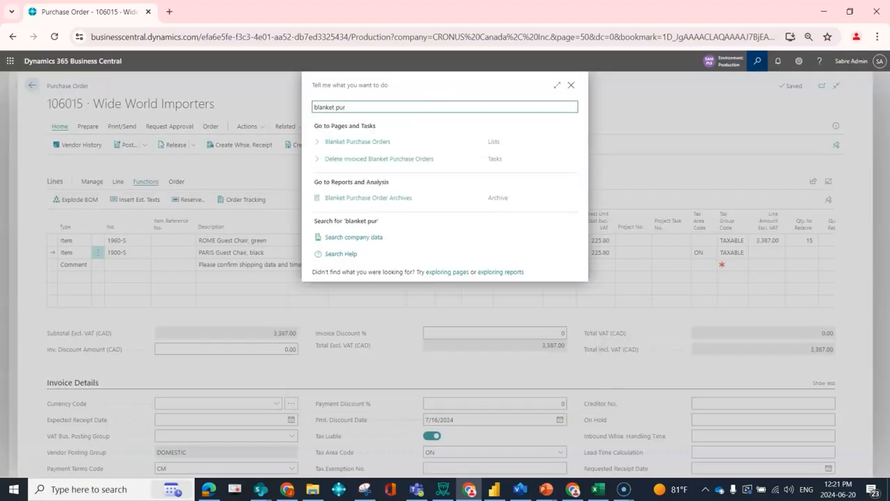
pyautogui.click(358, 142)
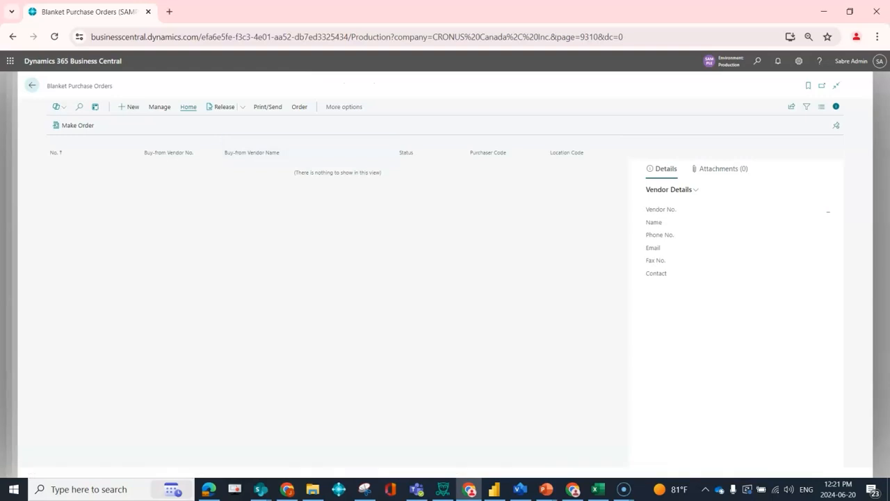
pyautogui.click(129, 107)
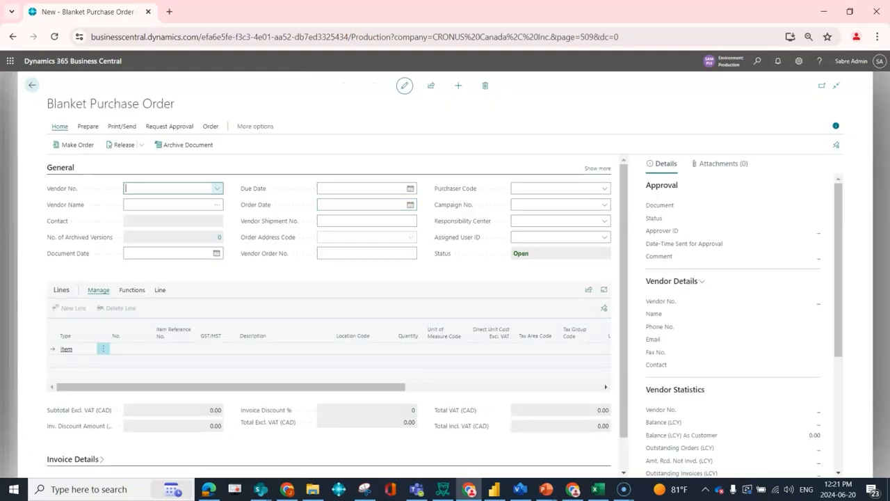
pyautogui.click(217, 189)
pyautogui.click(146, 262)
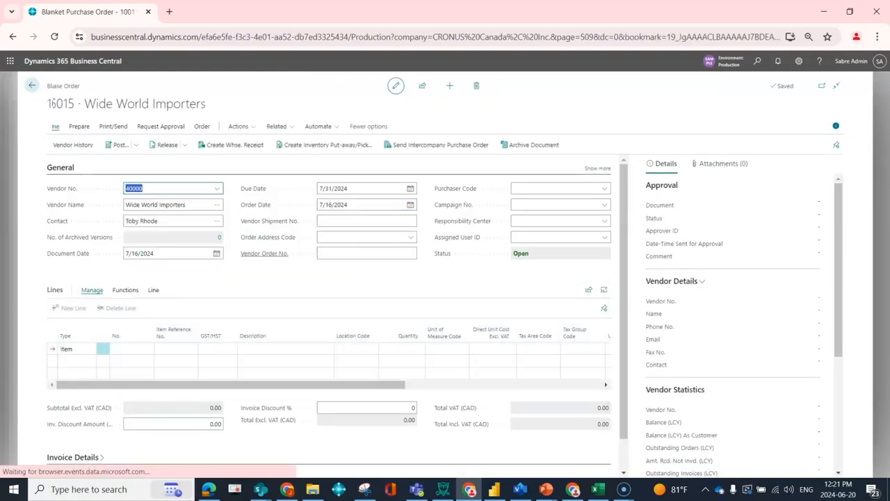
# Add an Item line for 1900-S to the blanket purchase order and bring up the line functions for inserting extended texts.
pyautogui.click(132, 349)
pyautogui.click(147, 349)
pyautogui.write('1900')
pyautogui.press('Tab')
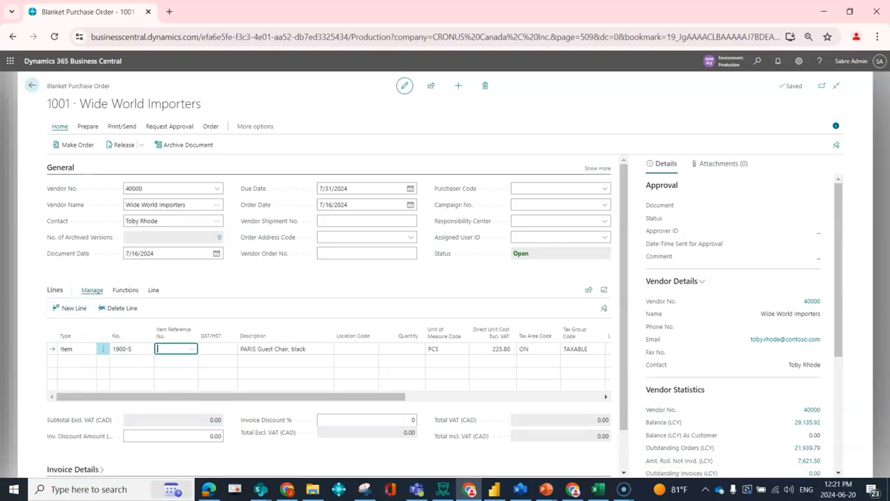
pyautogui.click(125, 289)
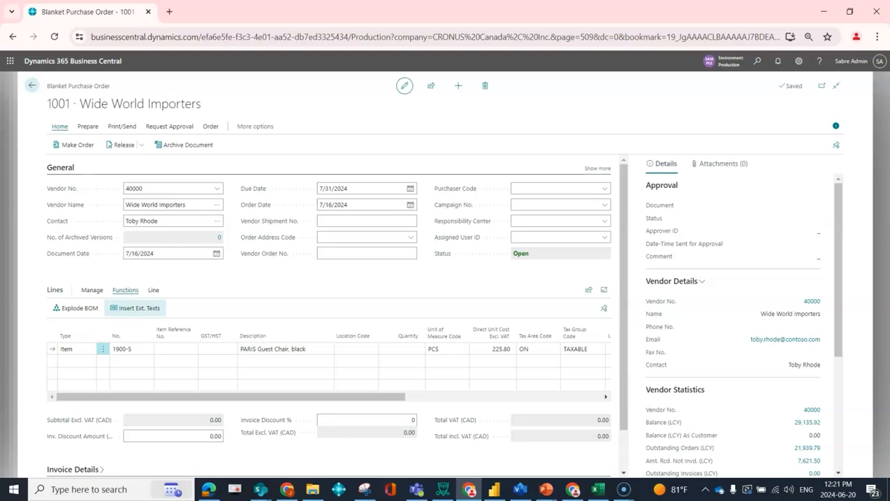